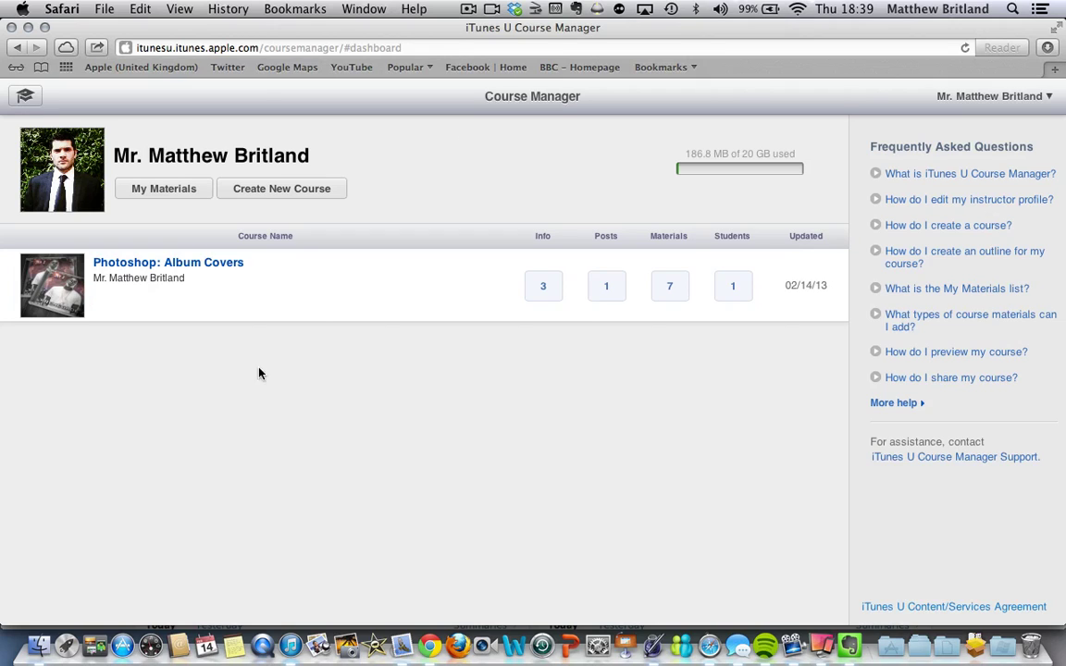
Locate the 'Photoshop: Album Covers' course (1 post, 7 materials, 1 student) on the dashboard.
mouse_move(208, 269)
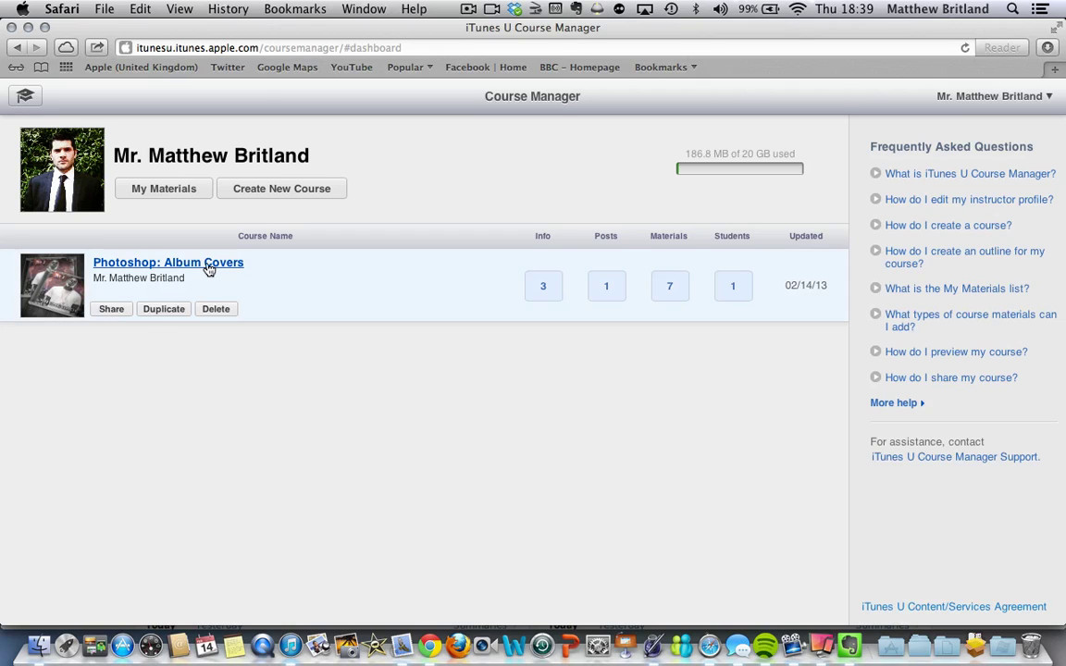
Open the Photoshop: Album Covers course and review its name, institution, category, level and description settings.
click(157, 265)
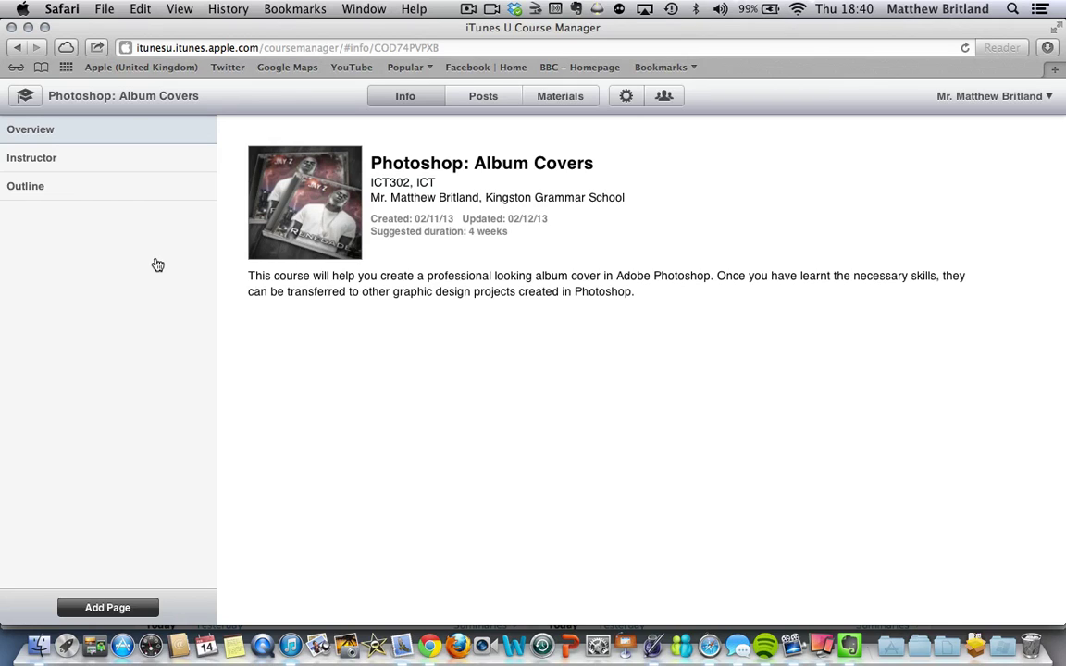
mouse_move(481, 185)
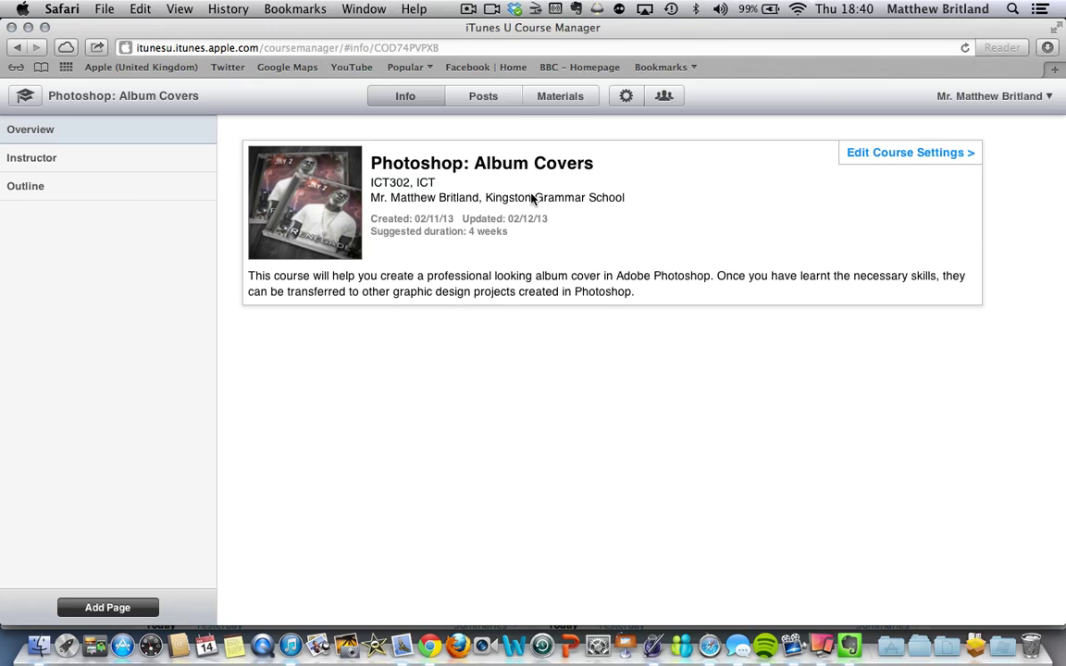
click(890, 157)
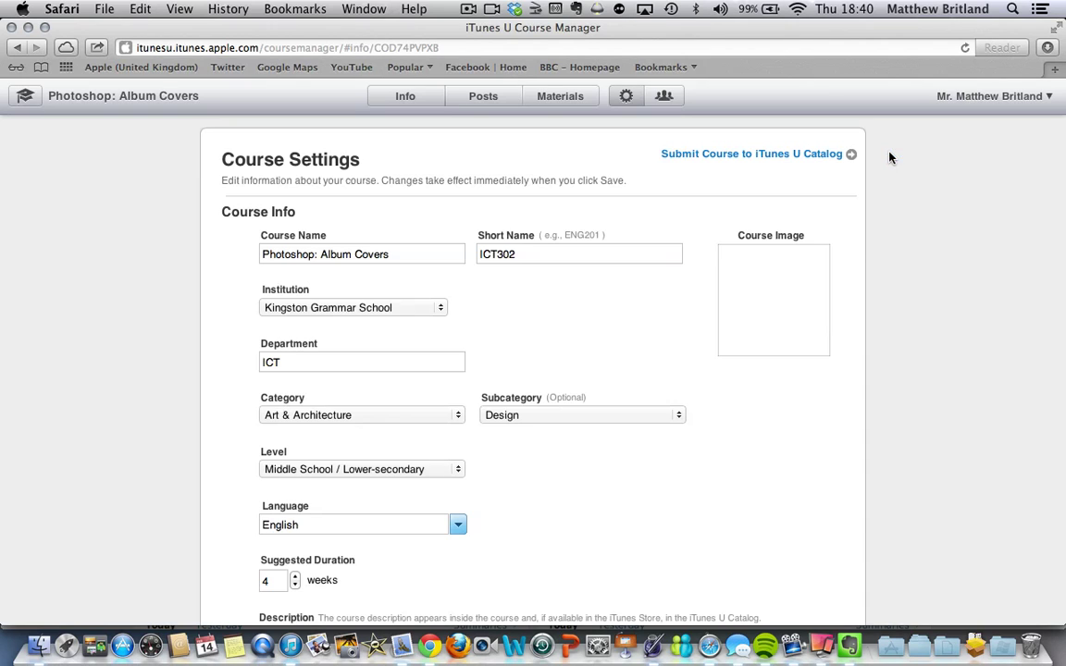
scroll(407, 407, down, 2)
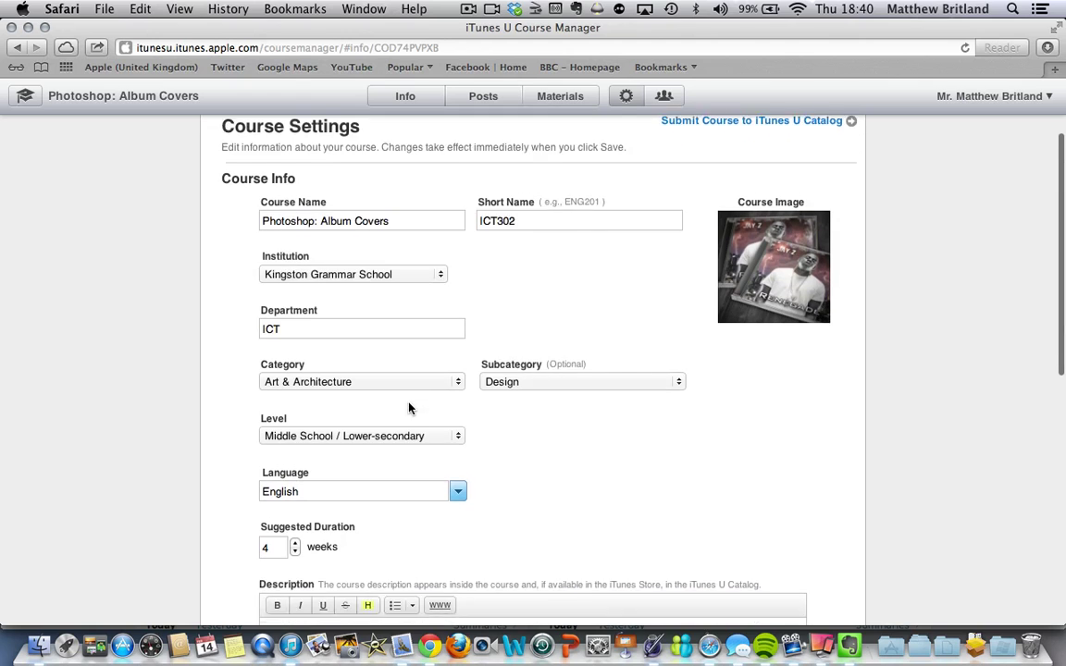
scroll(646, 435, down, 5)
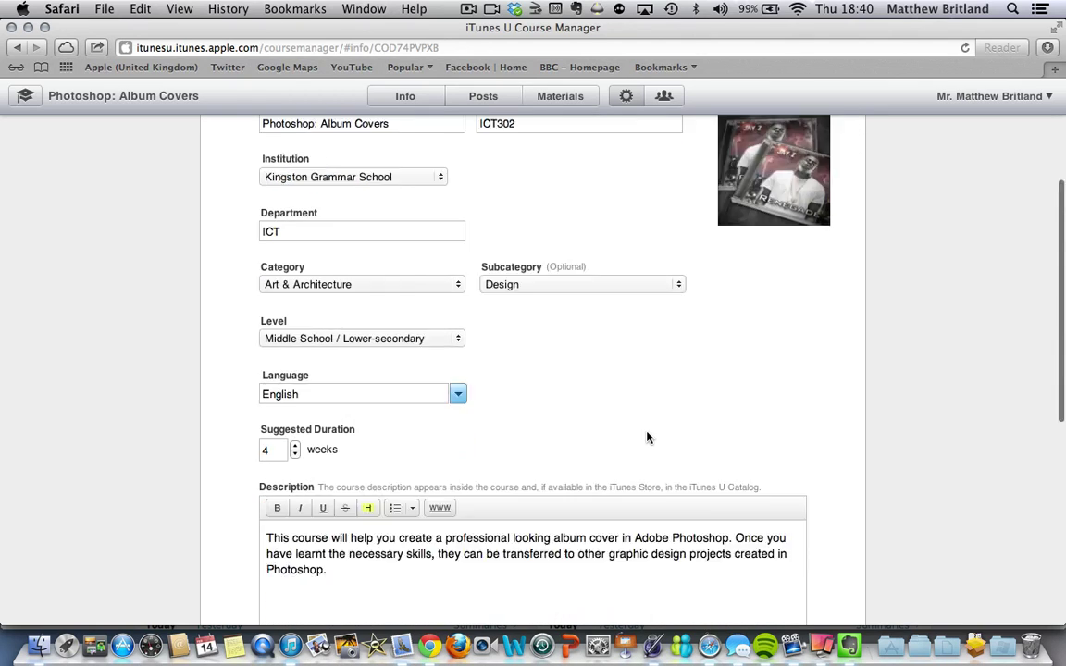
scroll(824, 418, up, 5)
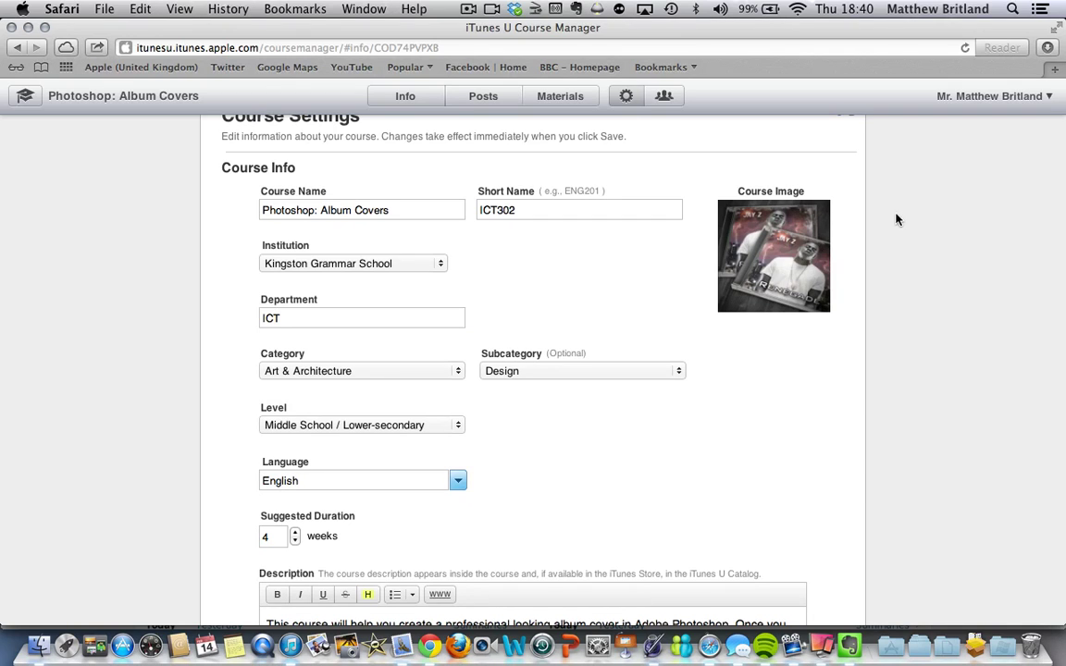
scroll(899, 216, up, 1)
Check the course Info, the instructor profile, and the Learning Objectives outline (1.1 to 1.3).
click(429, 98)
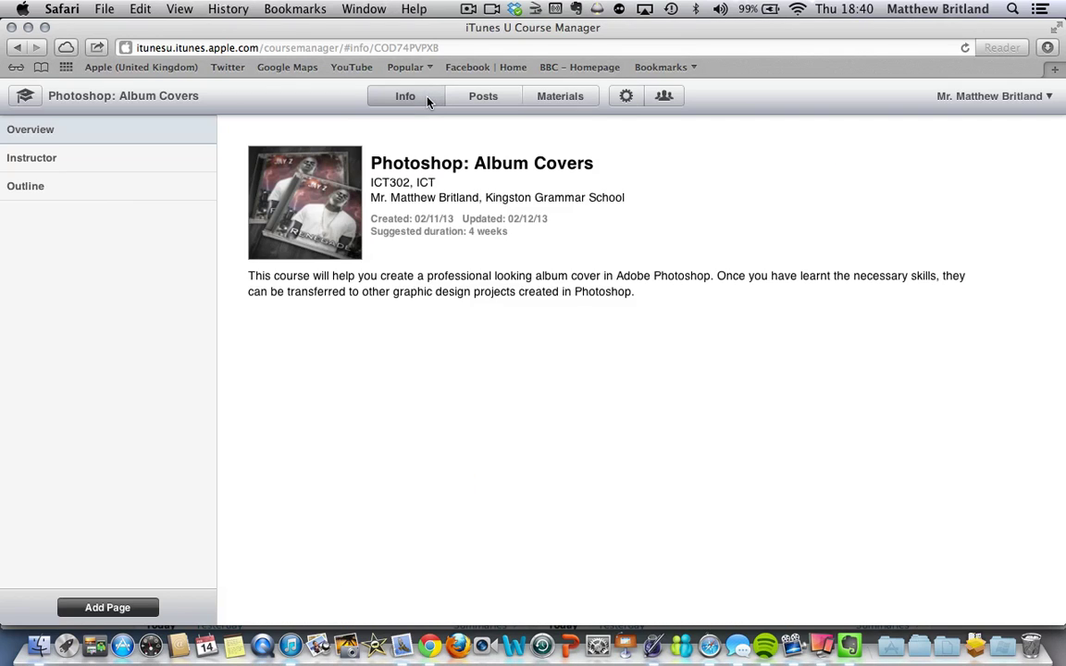
click(139, 160)
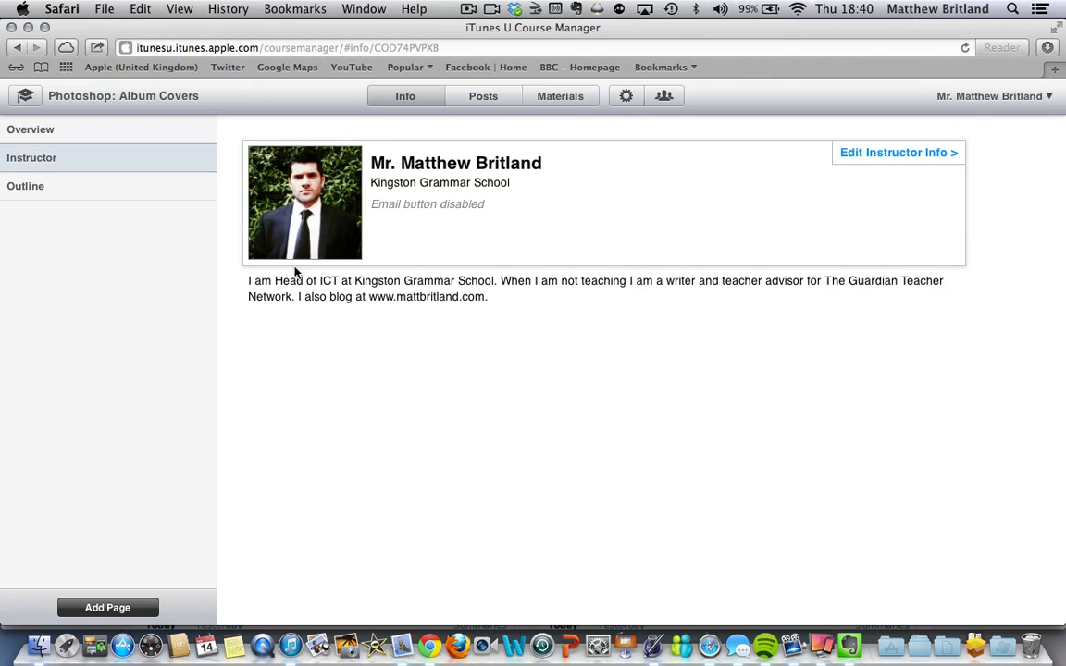
click(63, 184)
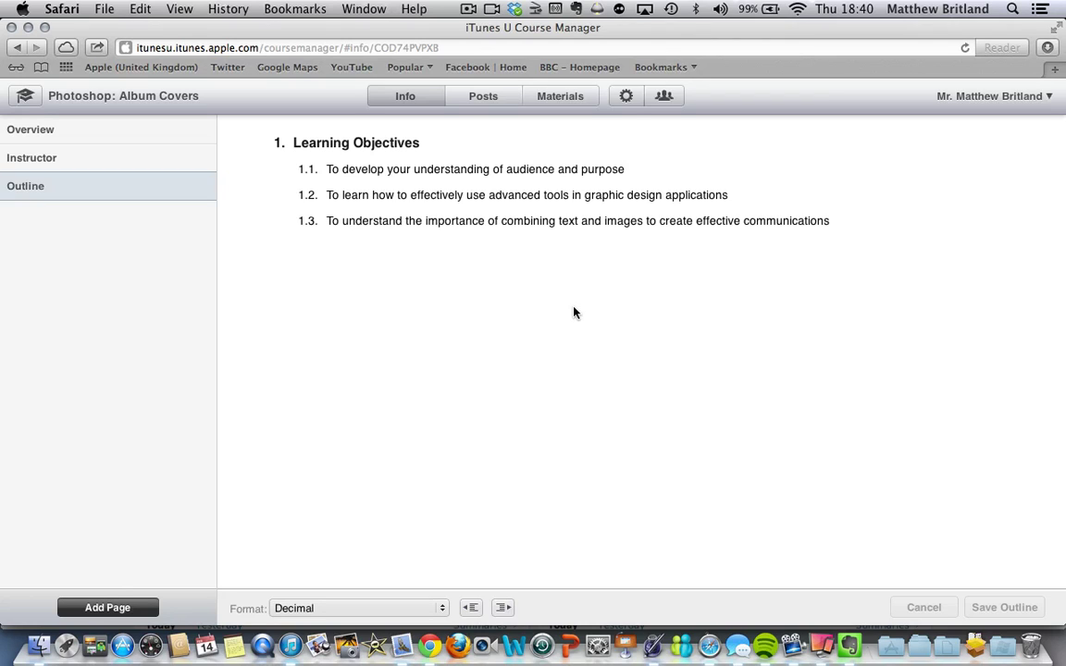
Show the seven course materials and the Add Material choices.
click(559, 98)
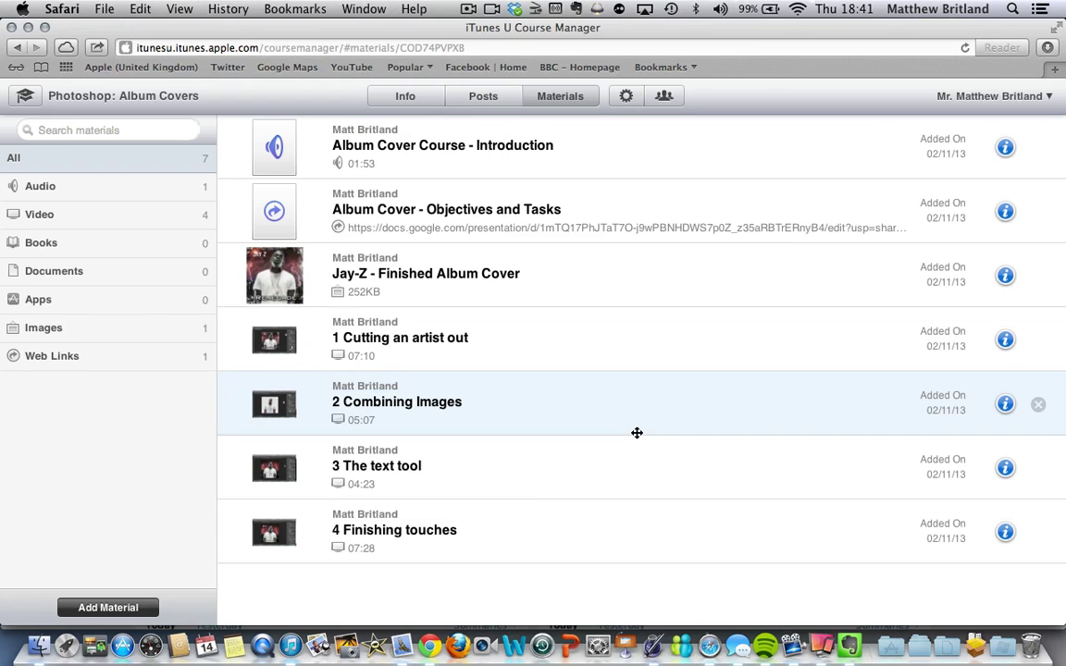
click(90, 608)
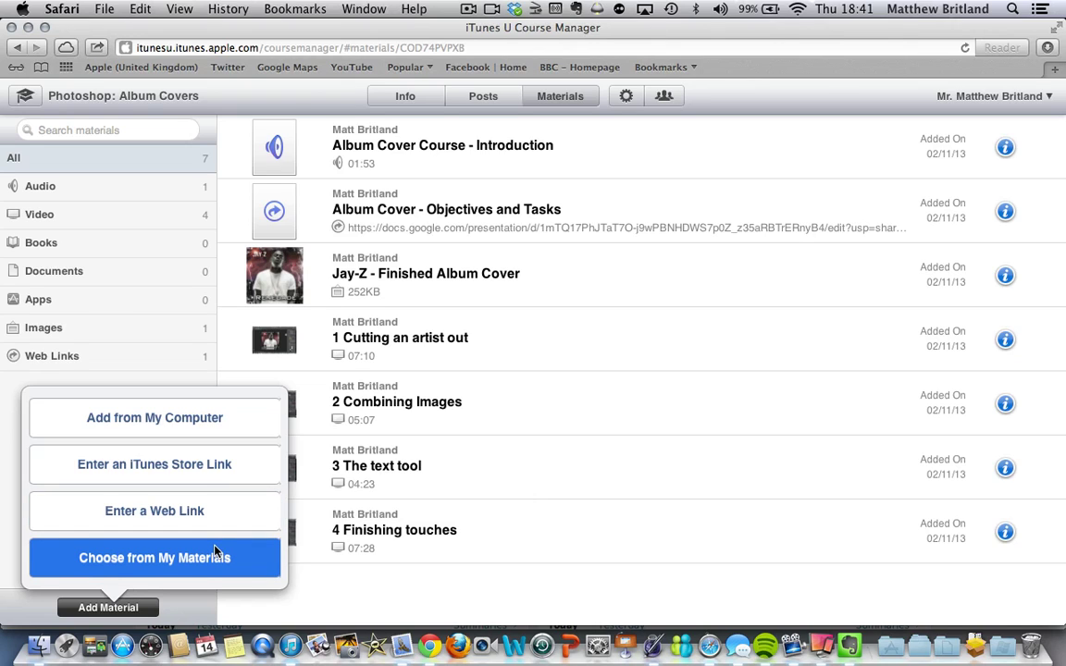
Filter materials by Audio, then Video, then All, and try moving the Jay-Z cover higher.
click(543, 419)
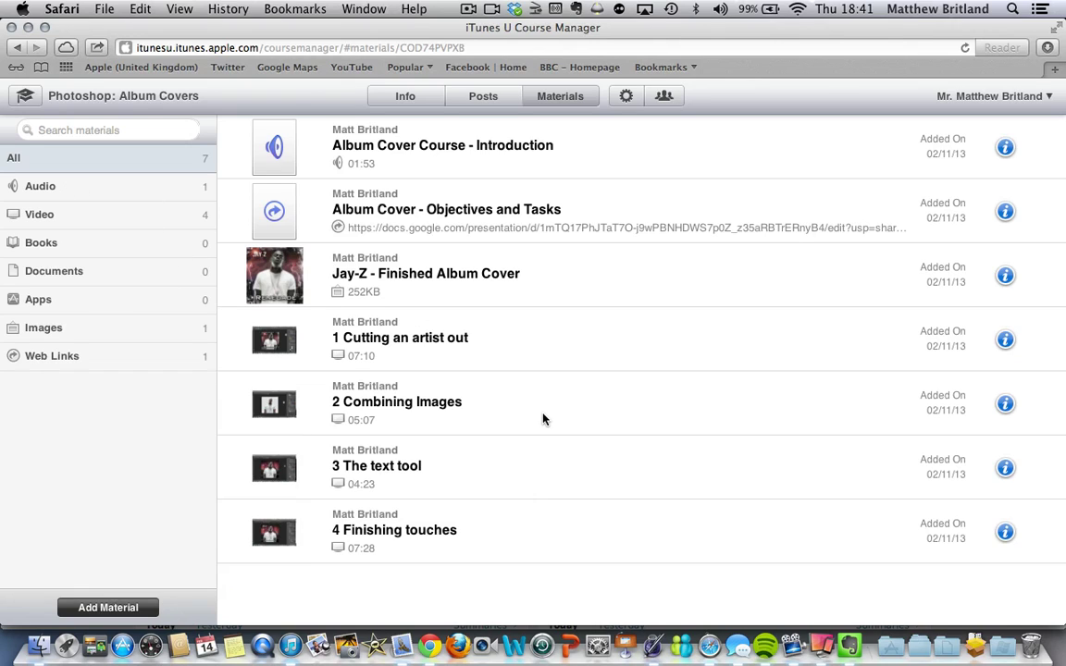
click(88, 187)
click(101, 214)
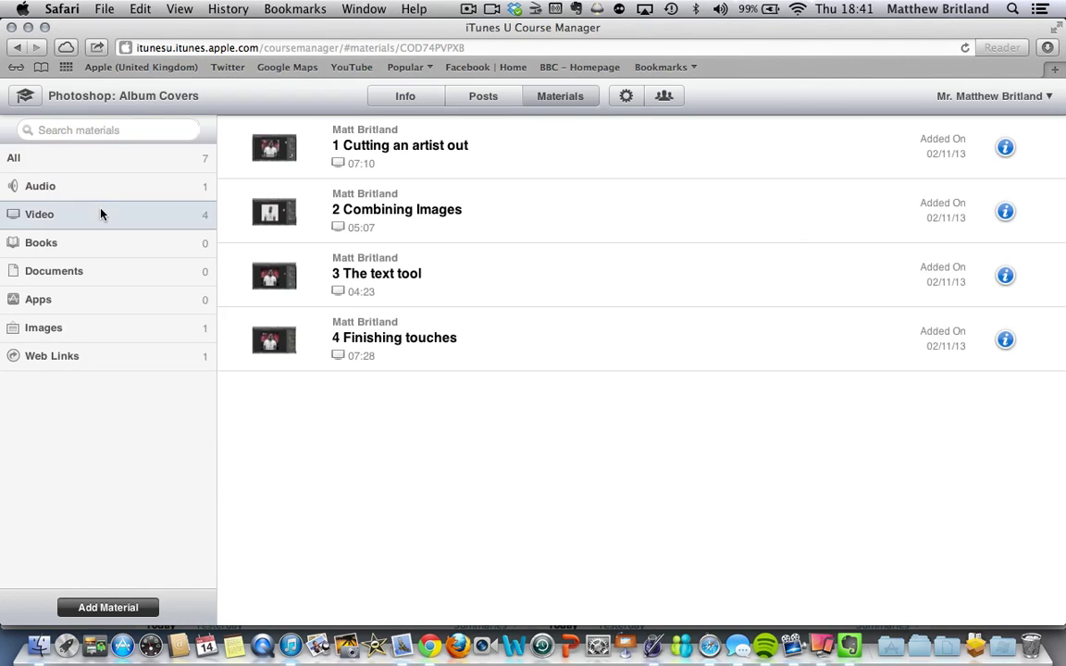
click(95, 157)
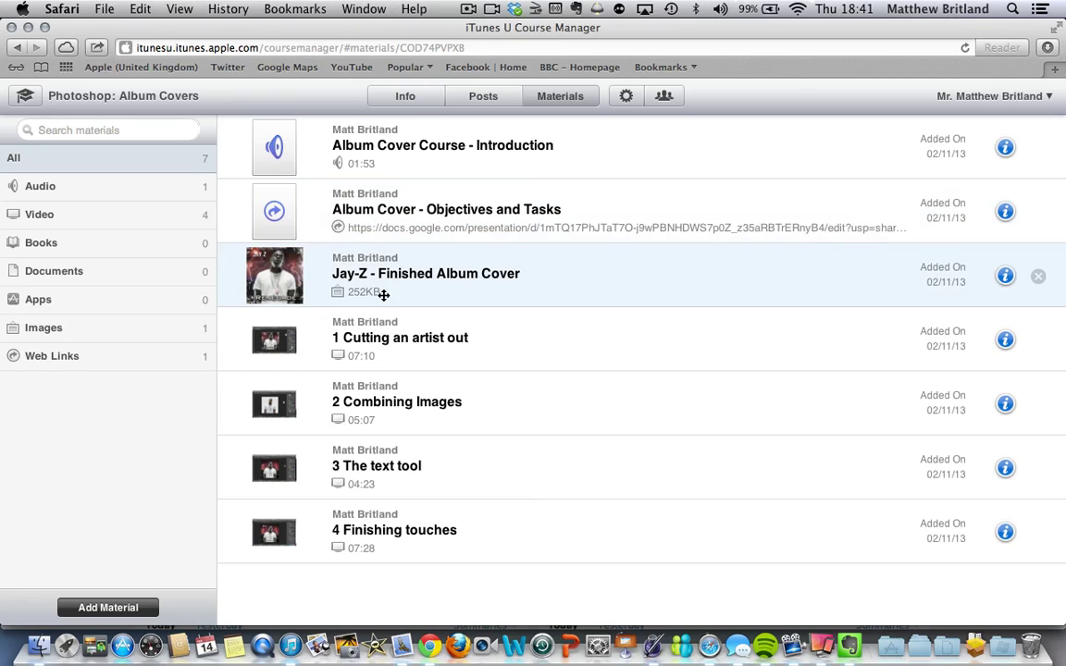
drag(492, 277, 435, 386)
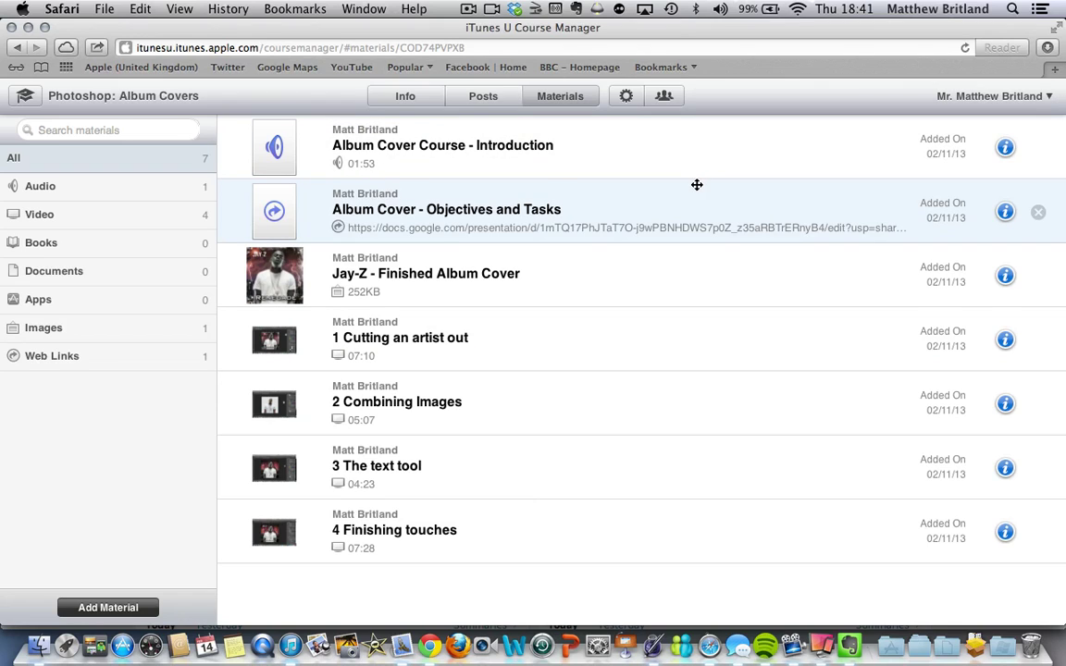
Review the Introduction audio's edit details and cancel without changes.
click(1005, 147)
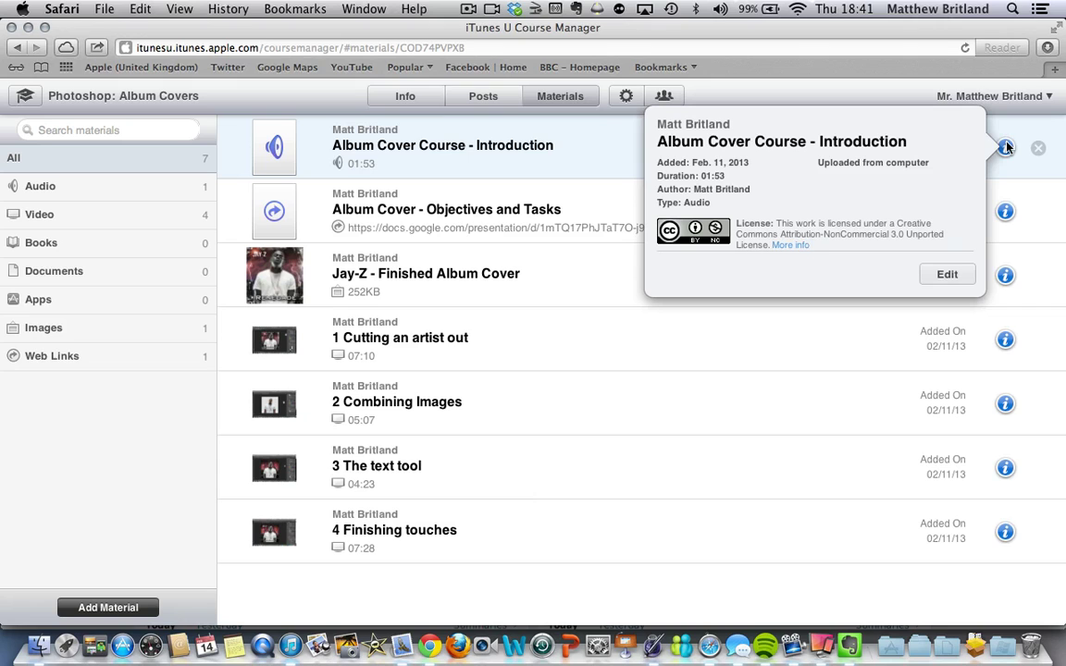
click(945, 273)
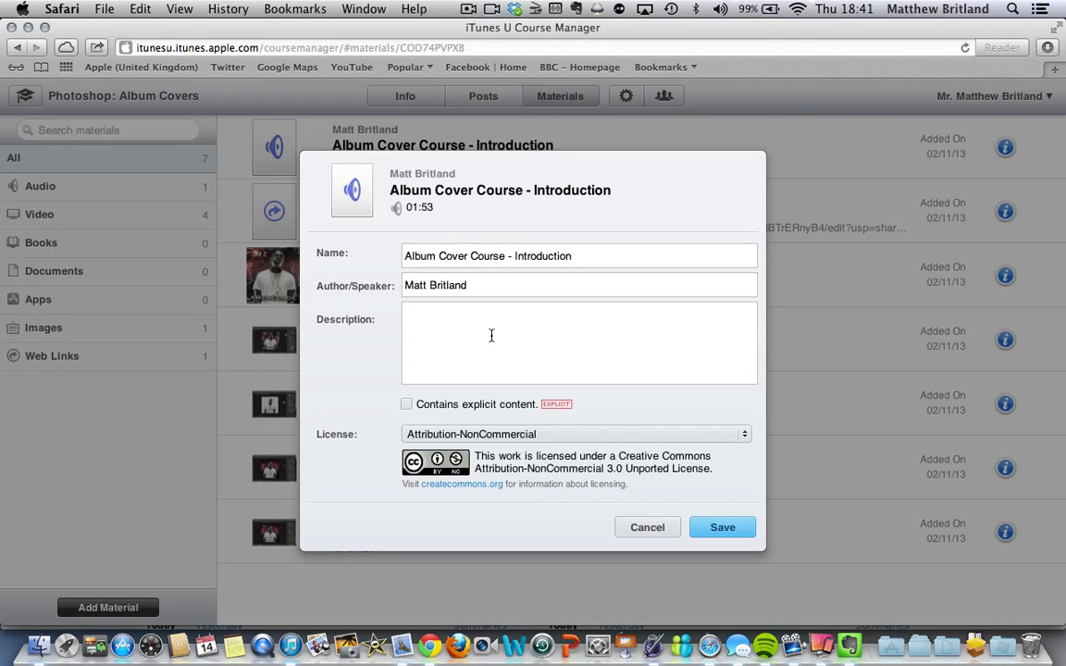
click(638, 527)
Review the Jay-Z finished album cover's edit details and cancel without changes.
click(1004, 278)
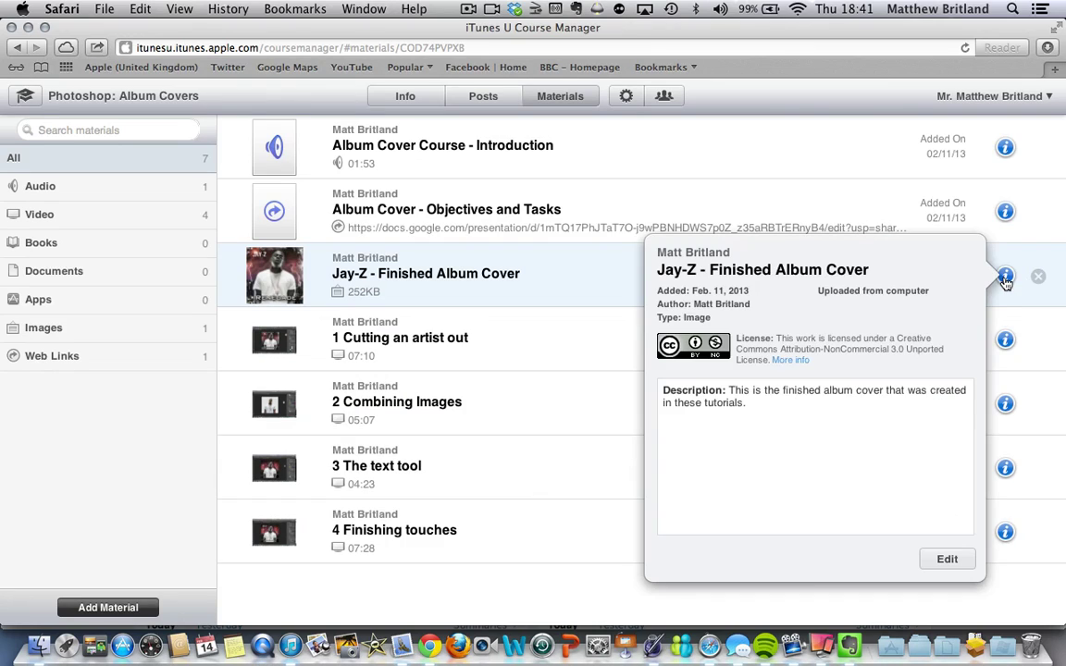
click(947, 559)
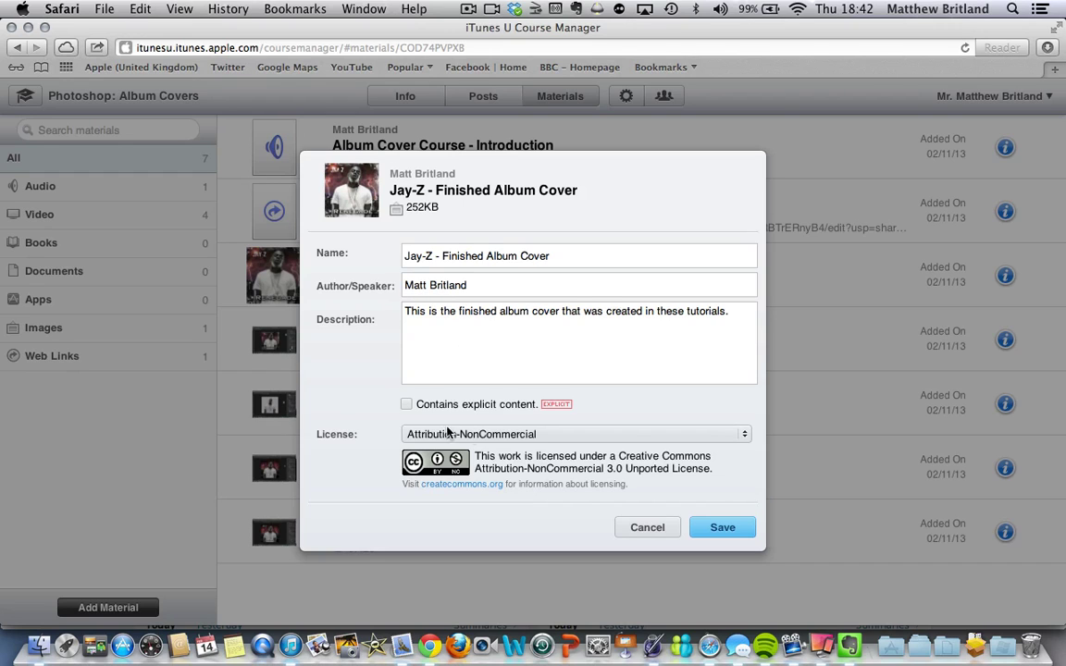
click(653, 528)
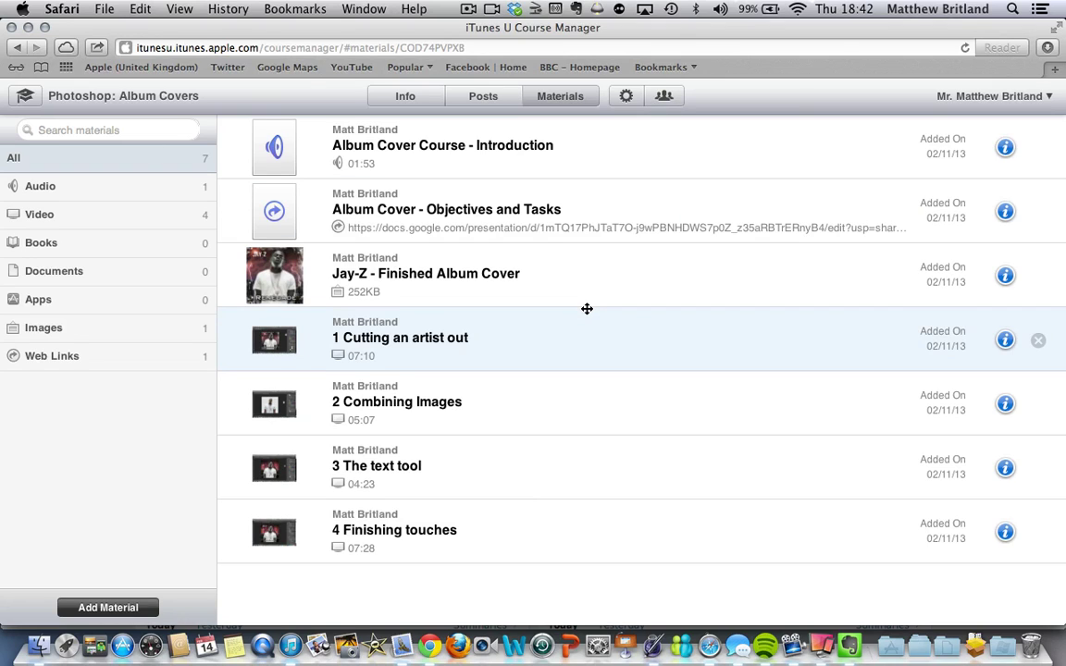
Add a new post with topic Learning Objectives, leaving title, message and assignment blank.
click(498, 97)
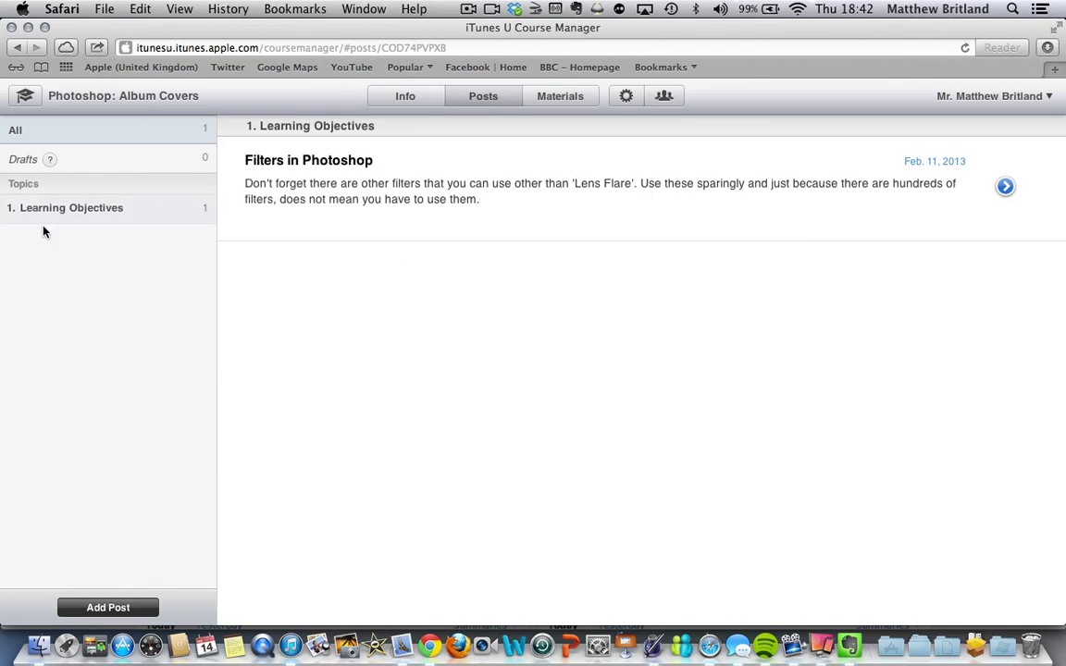
click(92, 606)
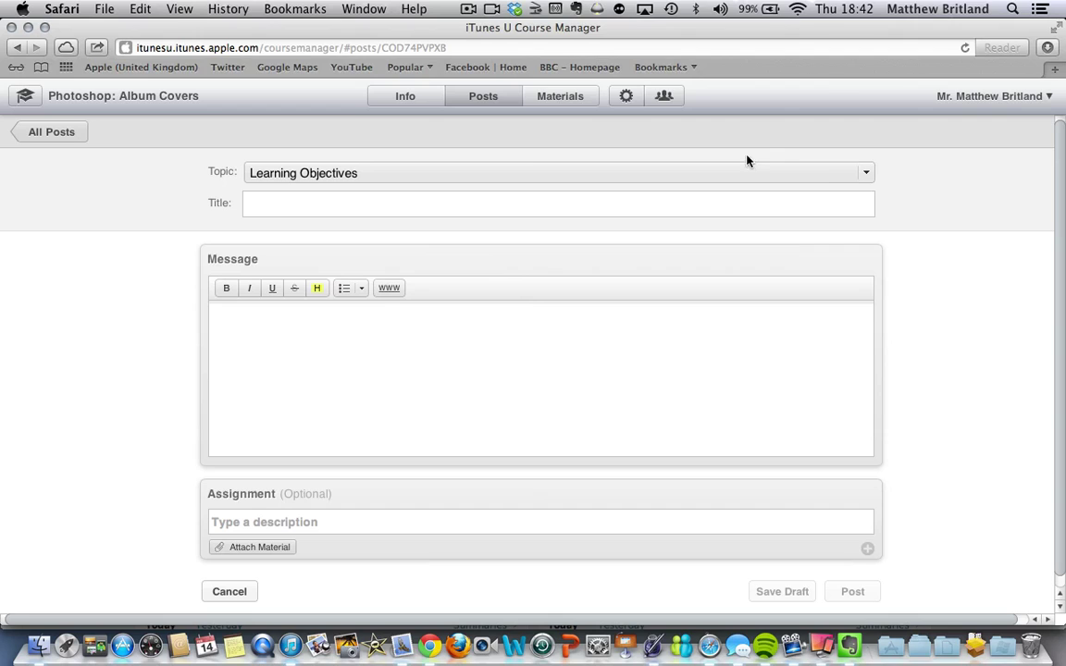
click(860, 174)
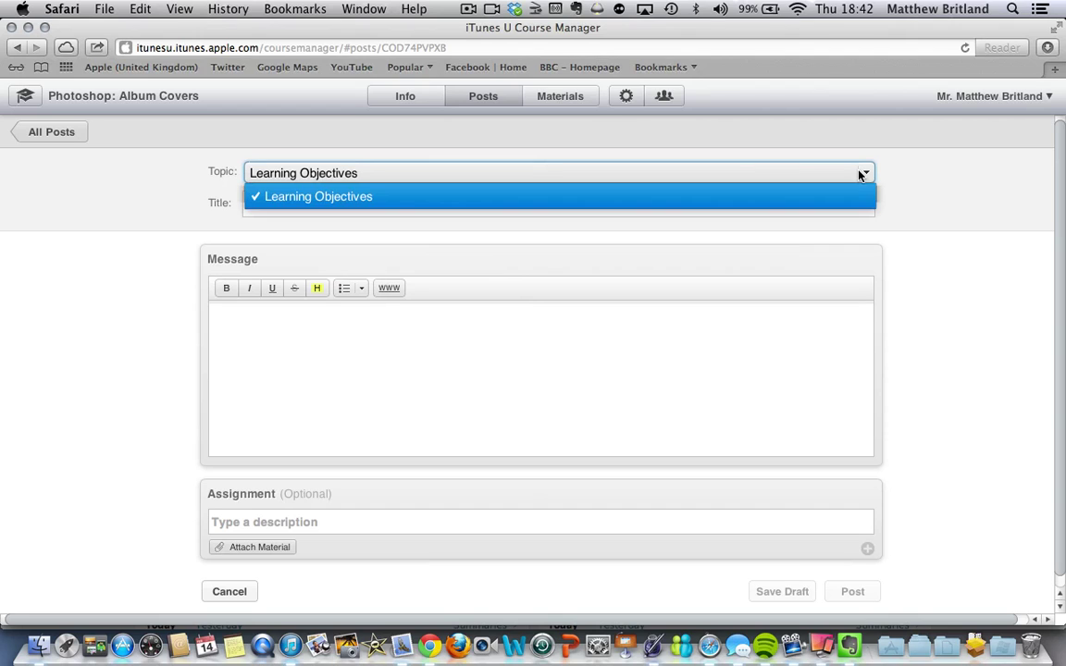
click(860, 174)
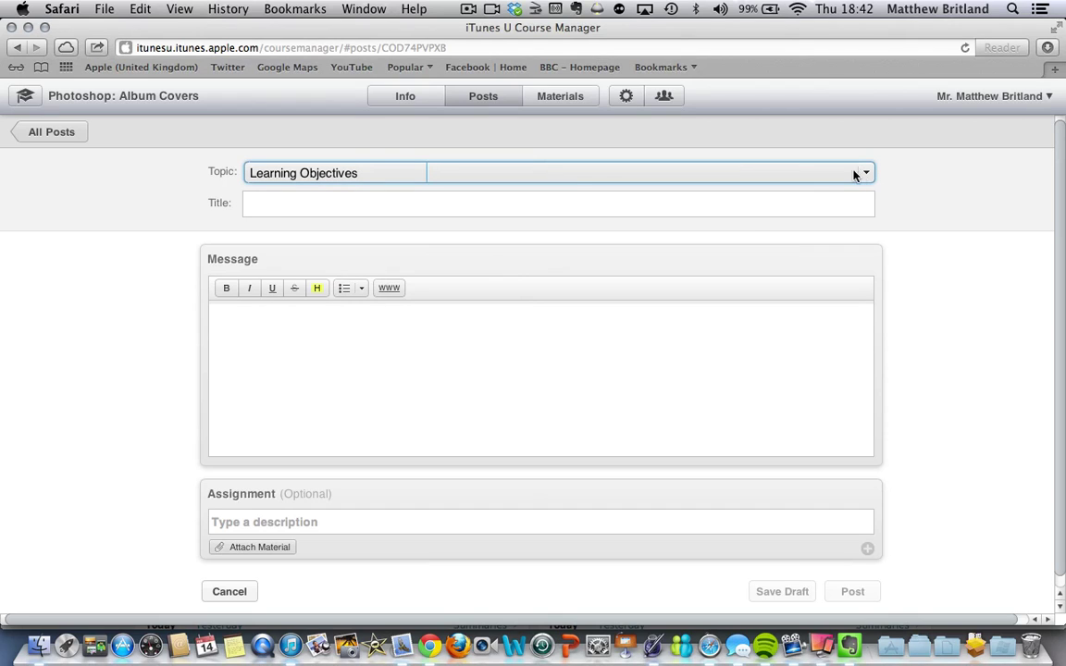
click(810, 173)
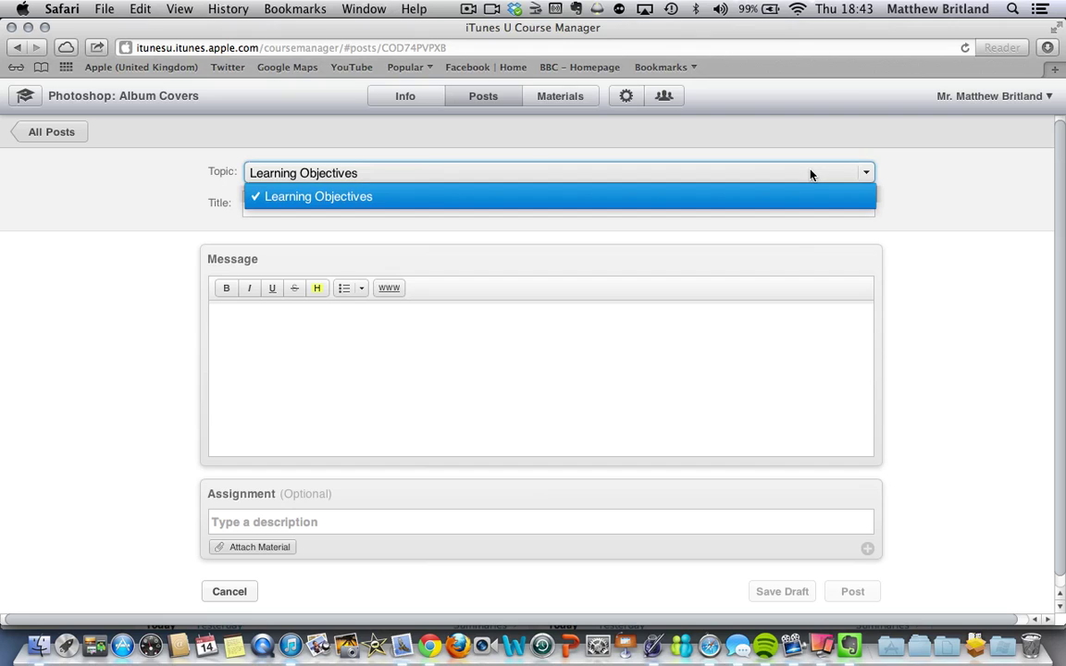
click(547, 264)
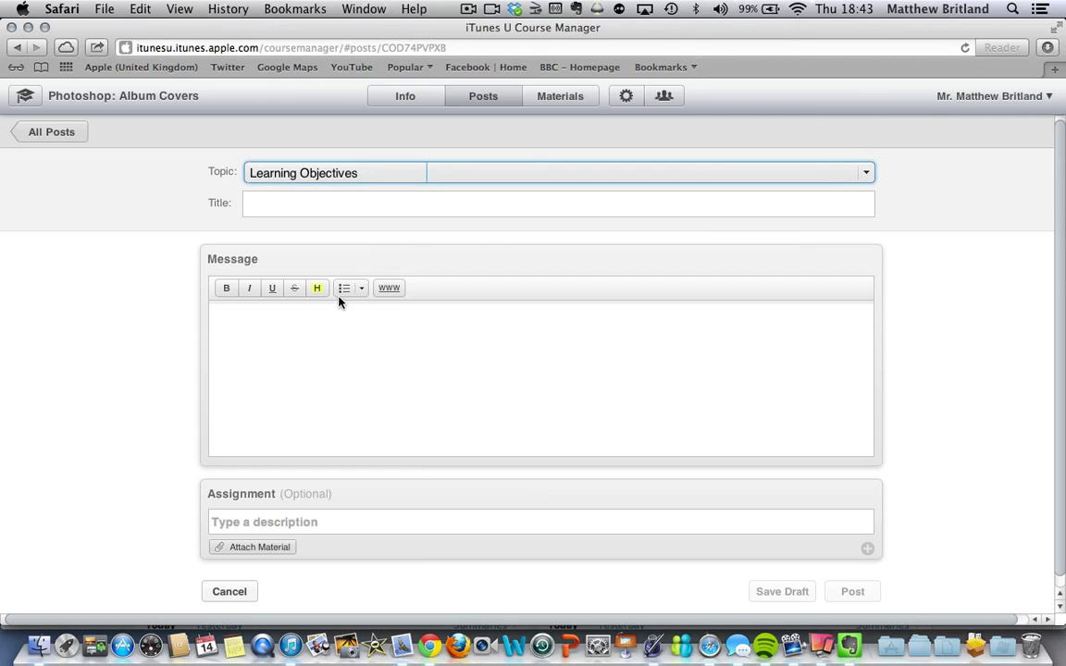
click(321, 330)
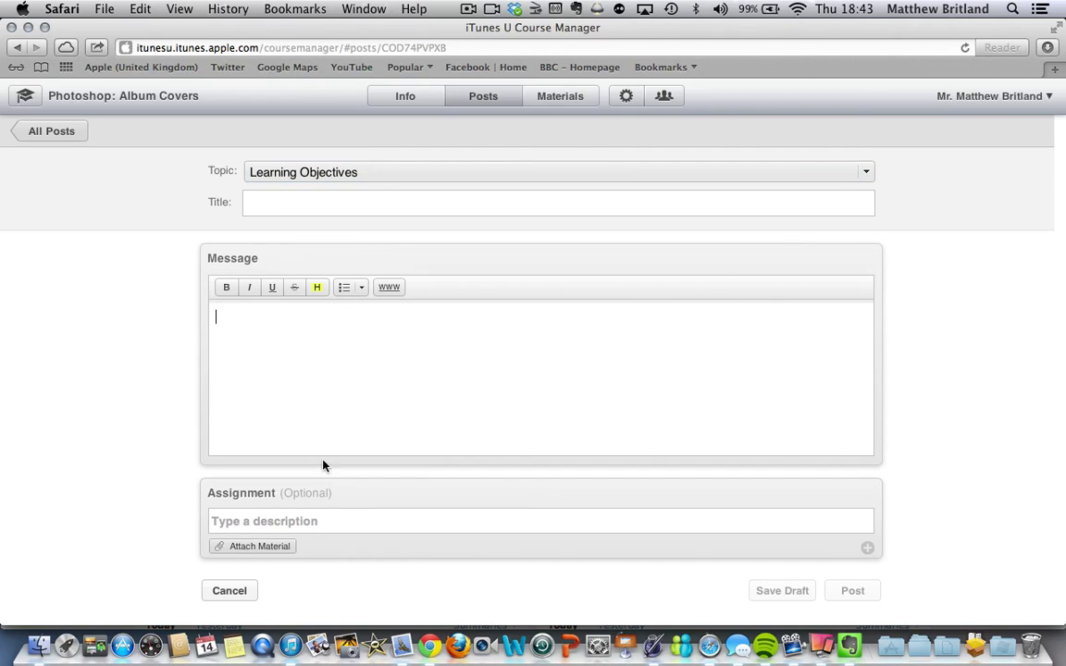
click(333, 520)
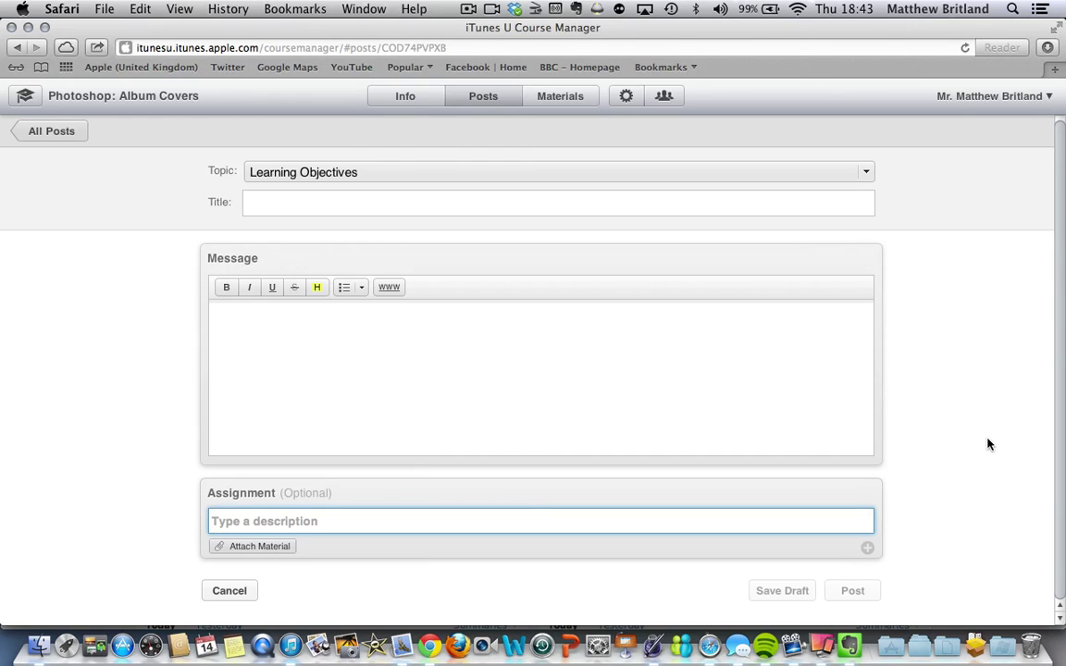
Abandon the new post and show the seven-item Materials list again.
click(558, 96)
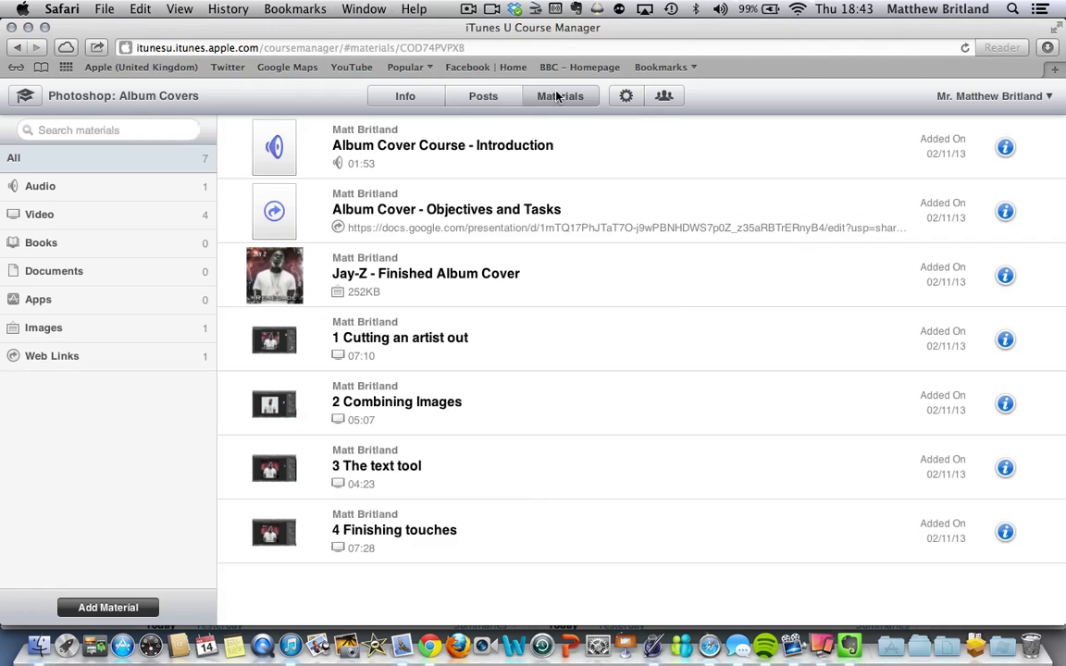